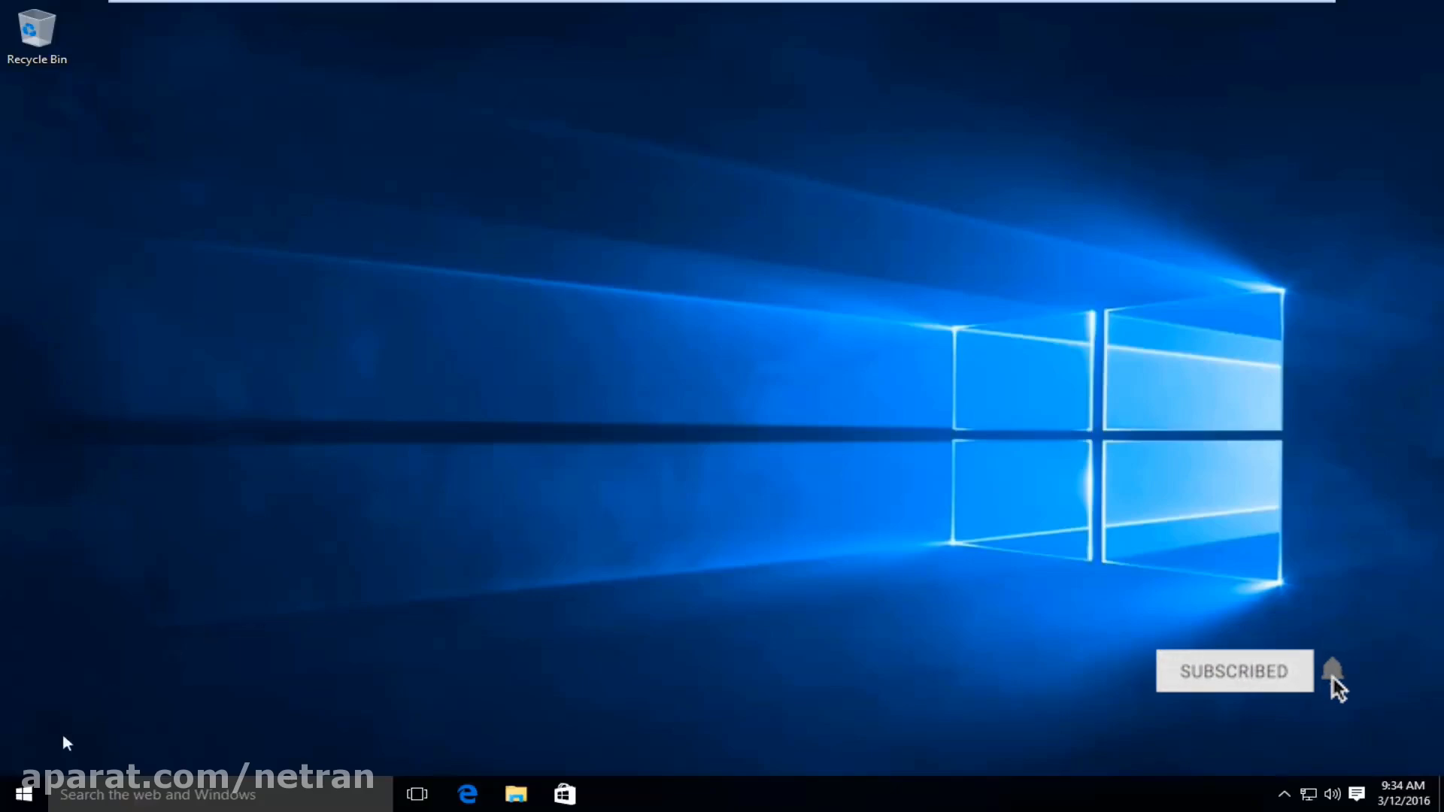
Restart the computer from the desktop.
left_click(27, 800)
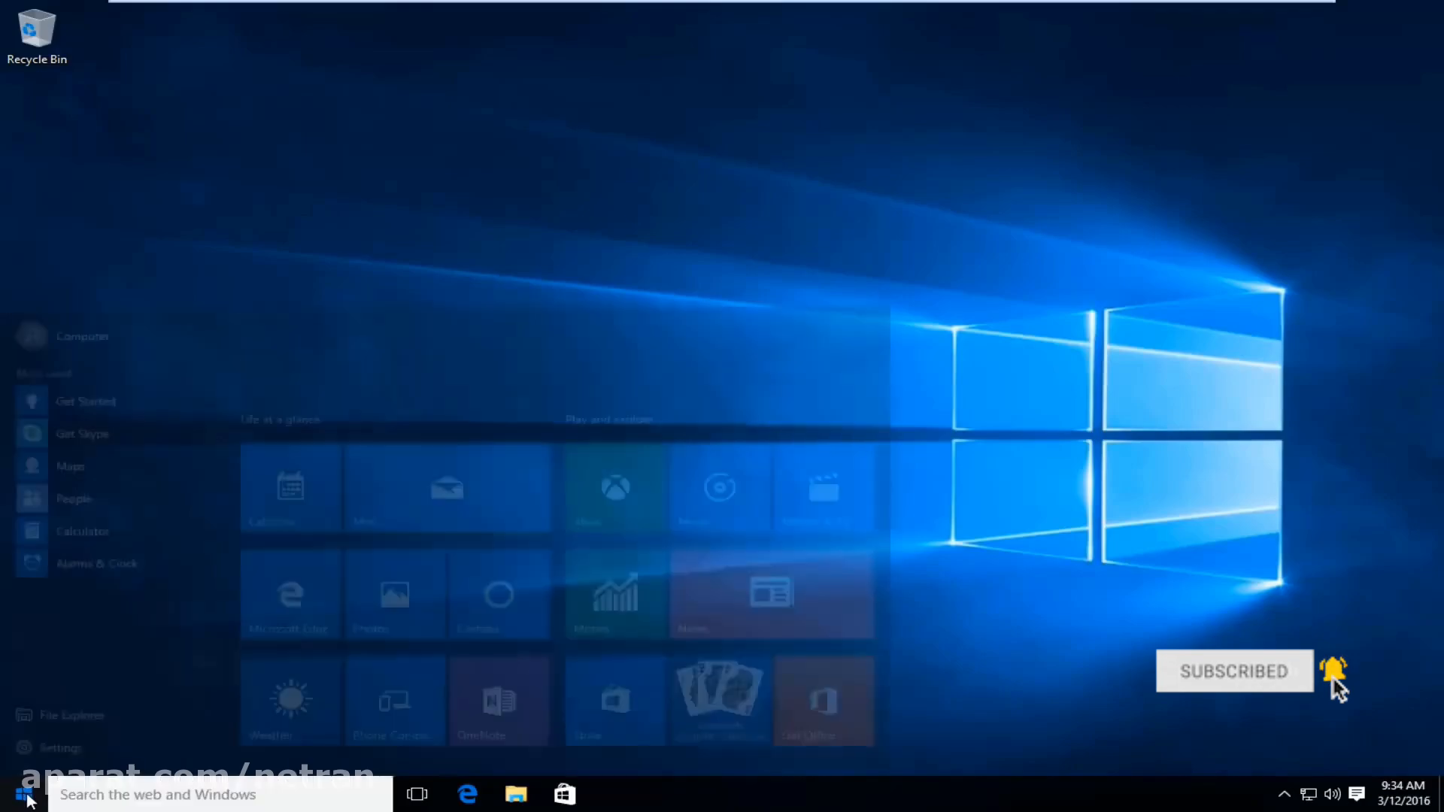
left_click(52, 723)
left_click(90, 702)
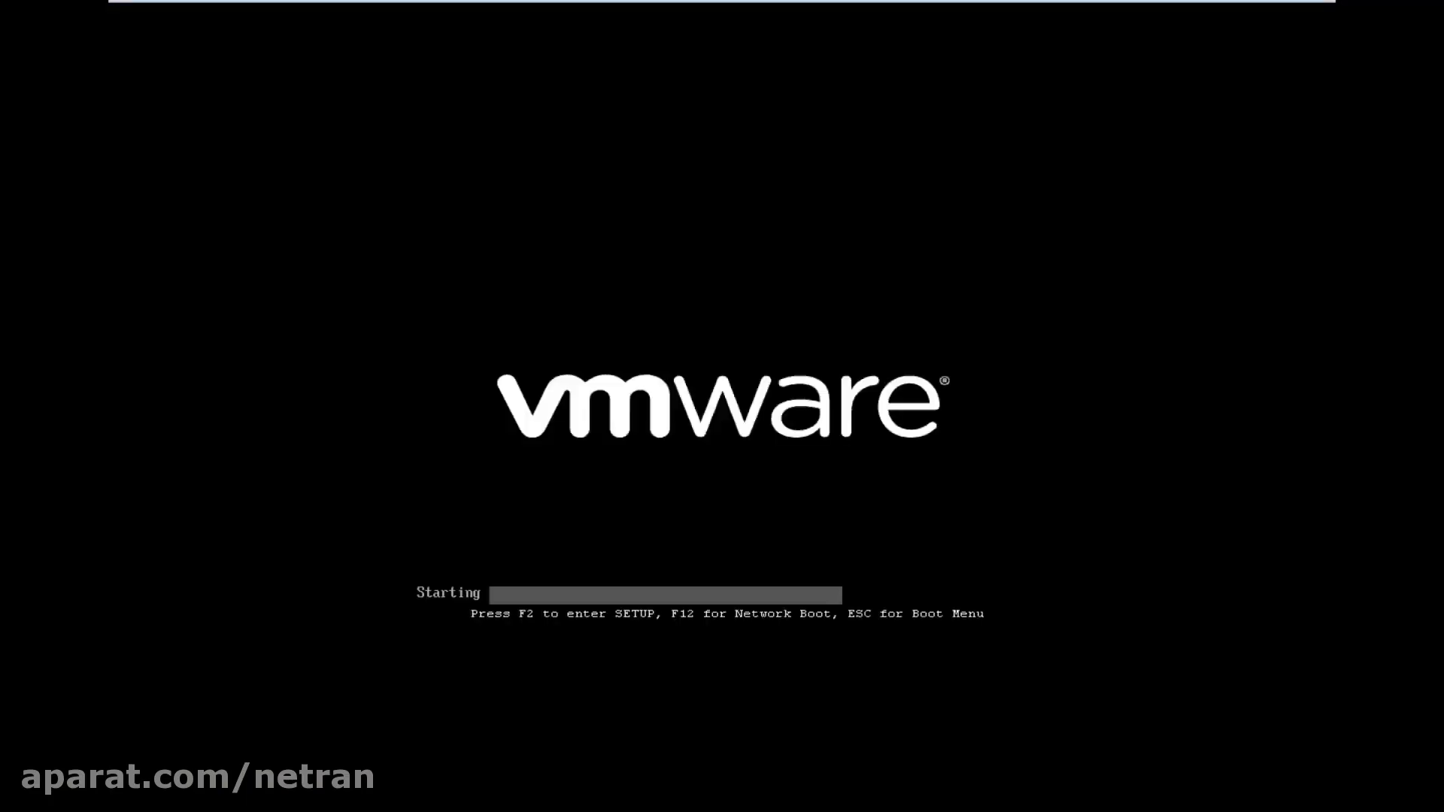
Bring up the boot menu during startup and enter the BIOS setup from it.
key("Escape")
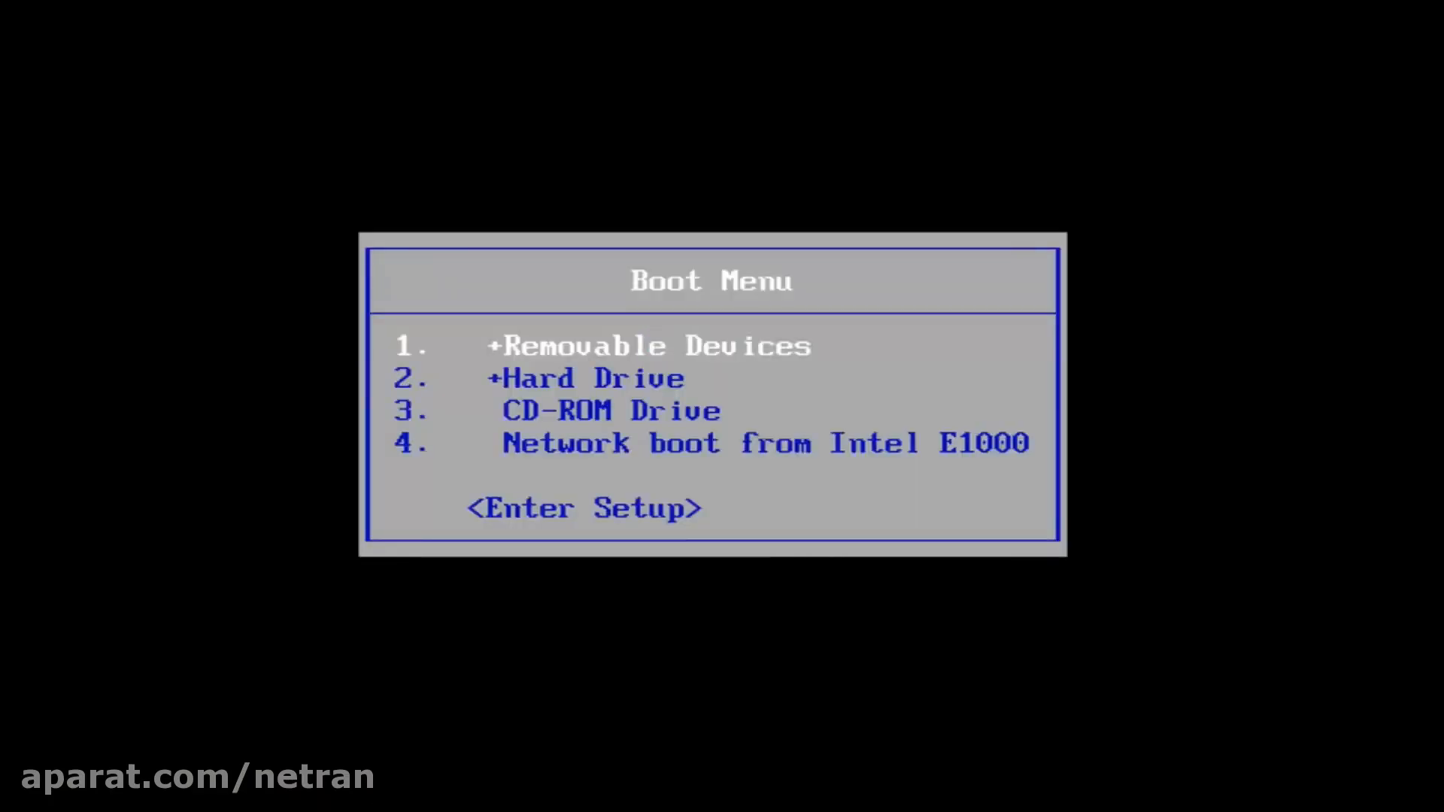
key("Down")
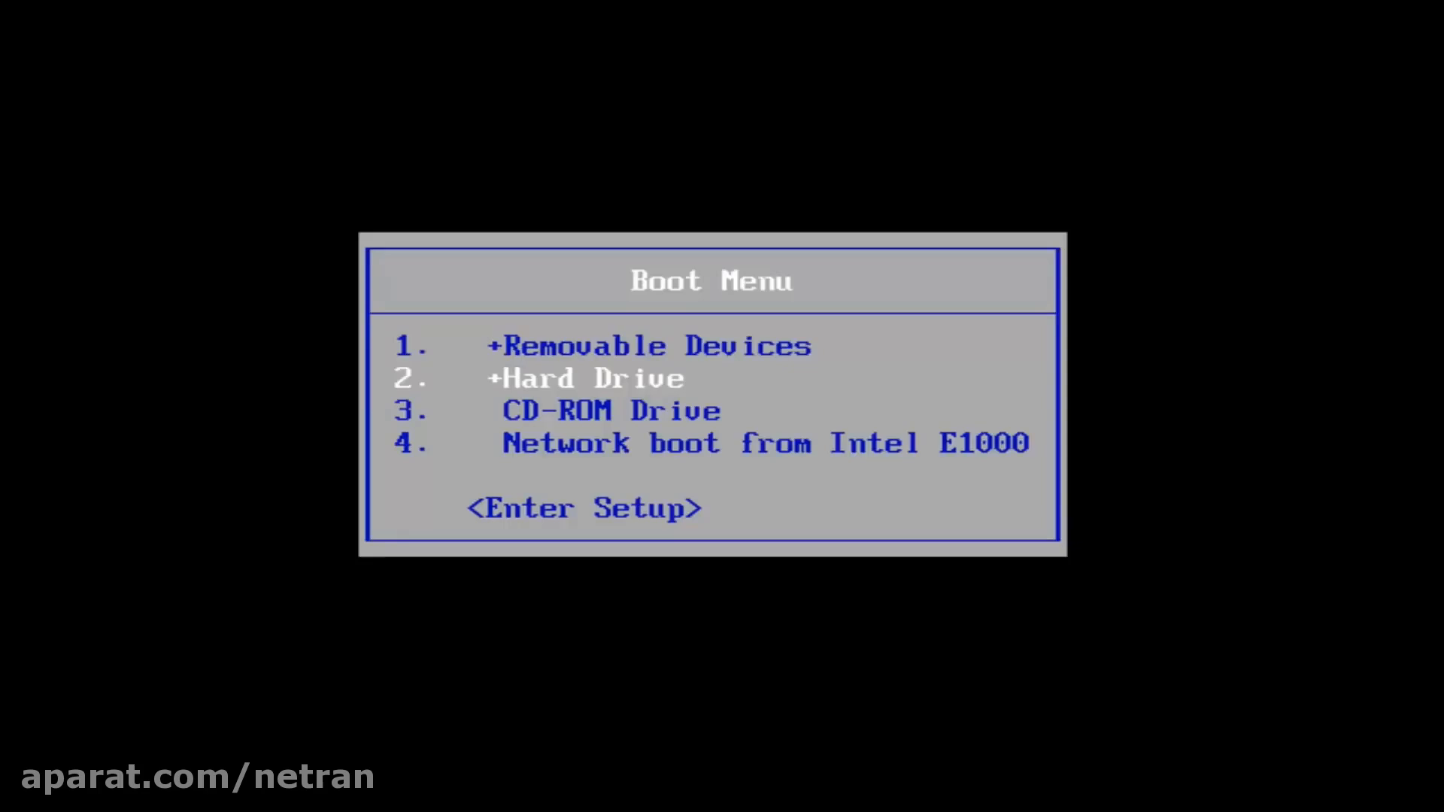
key("Down")
key("Down")
key("Down")
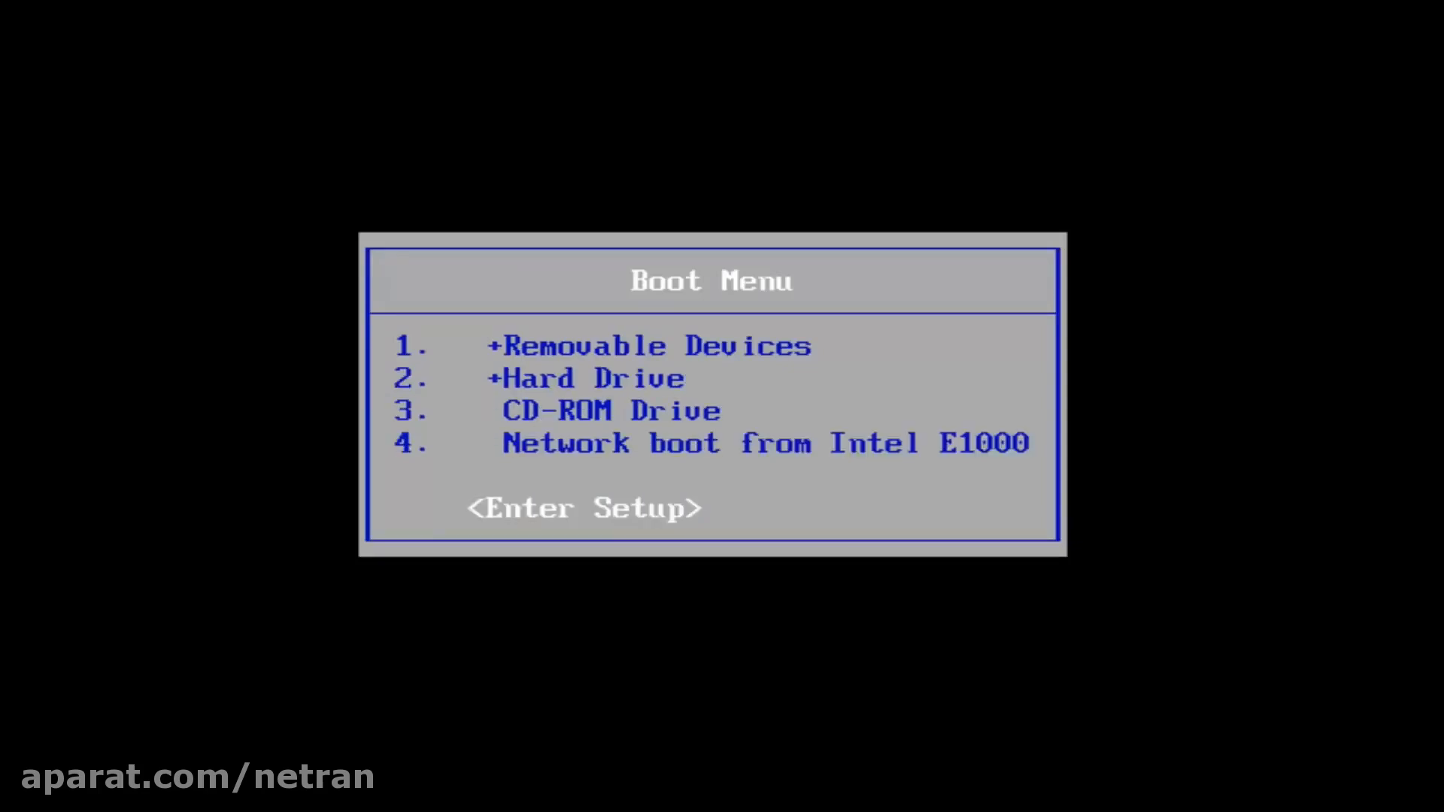
key("Return")
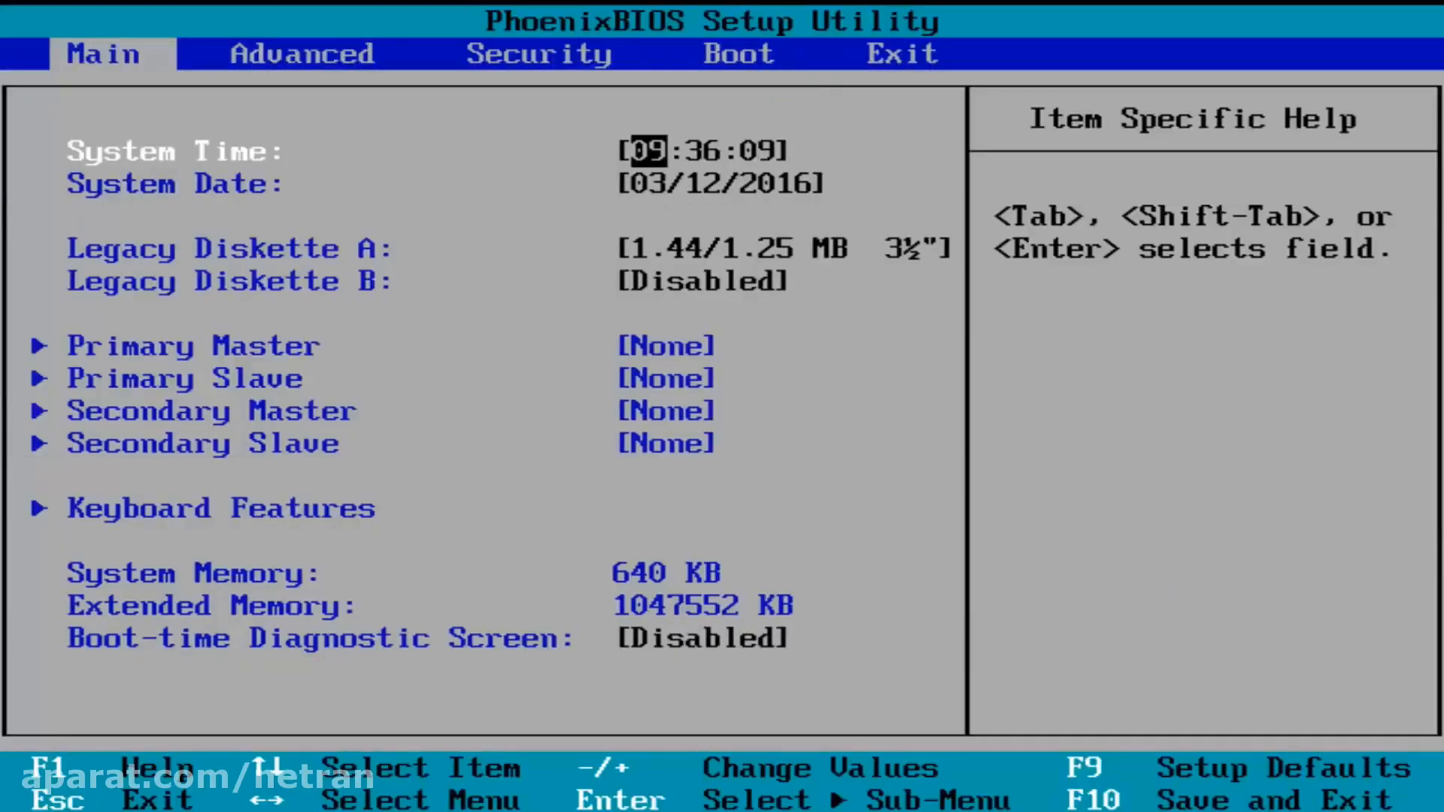
Move the CD-ROM Drive to first place in the BIOS boot order, then save the configuration and exit.
key("Right")
key("Right")
key("Right")
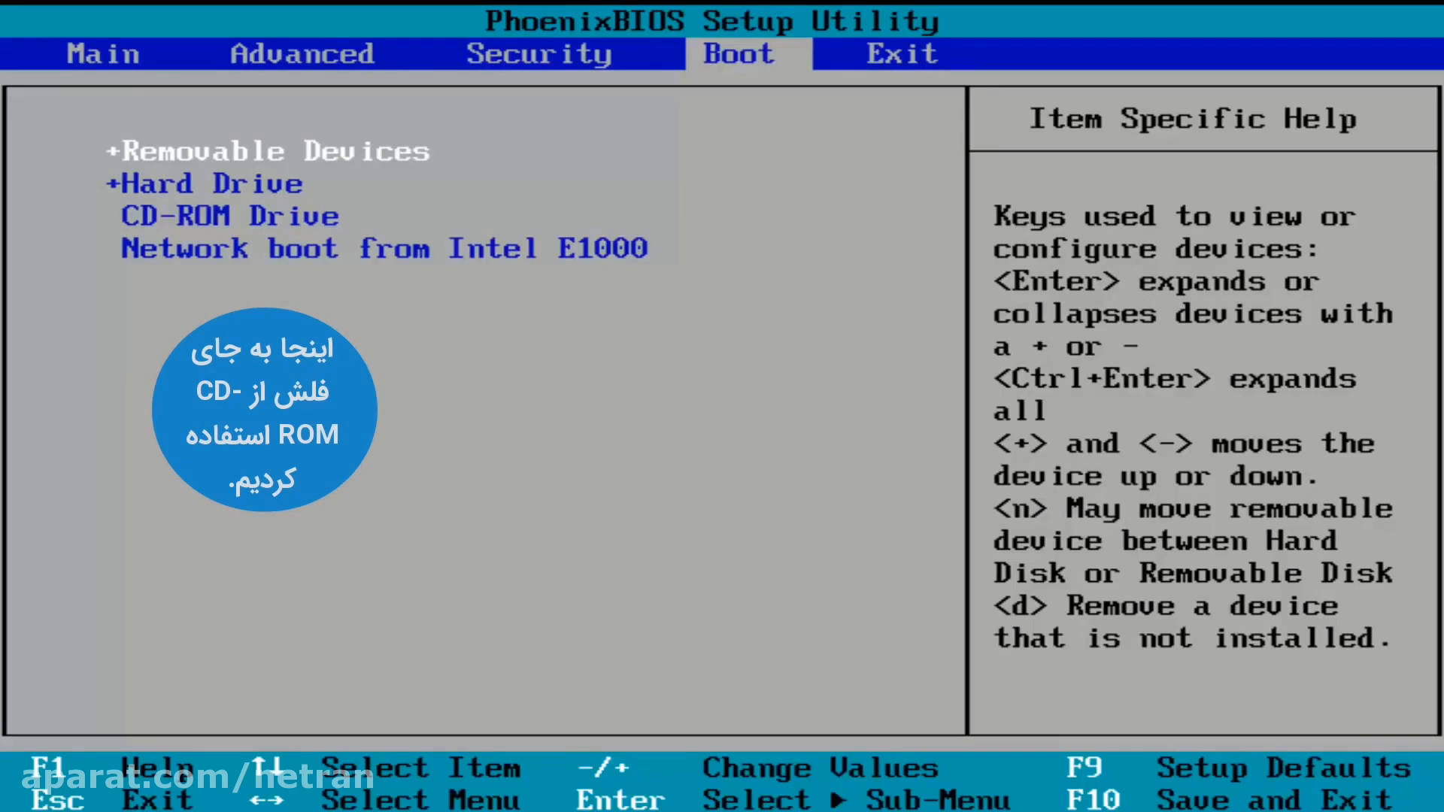
key("Down")
key("Down")
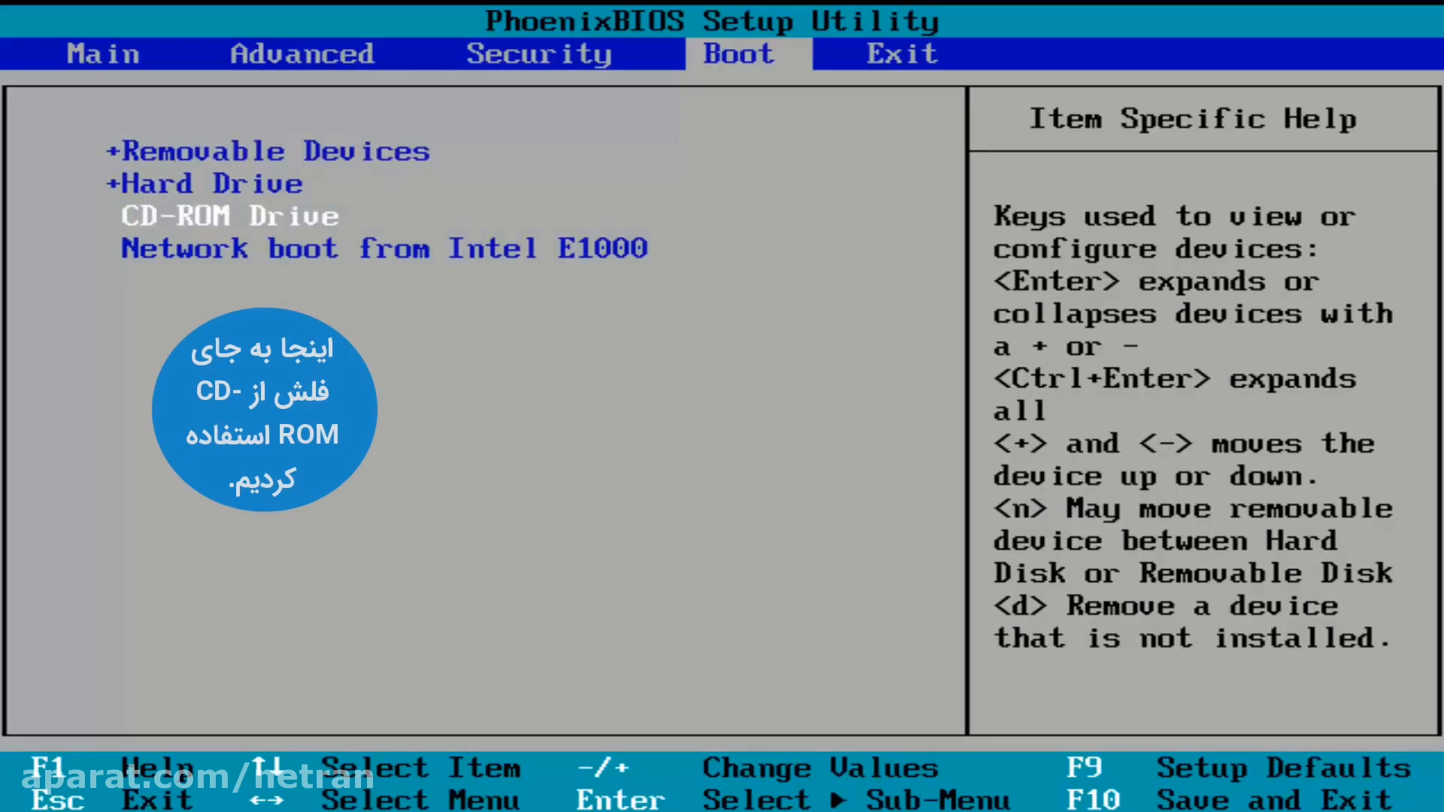
key("plus")
key("plus")
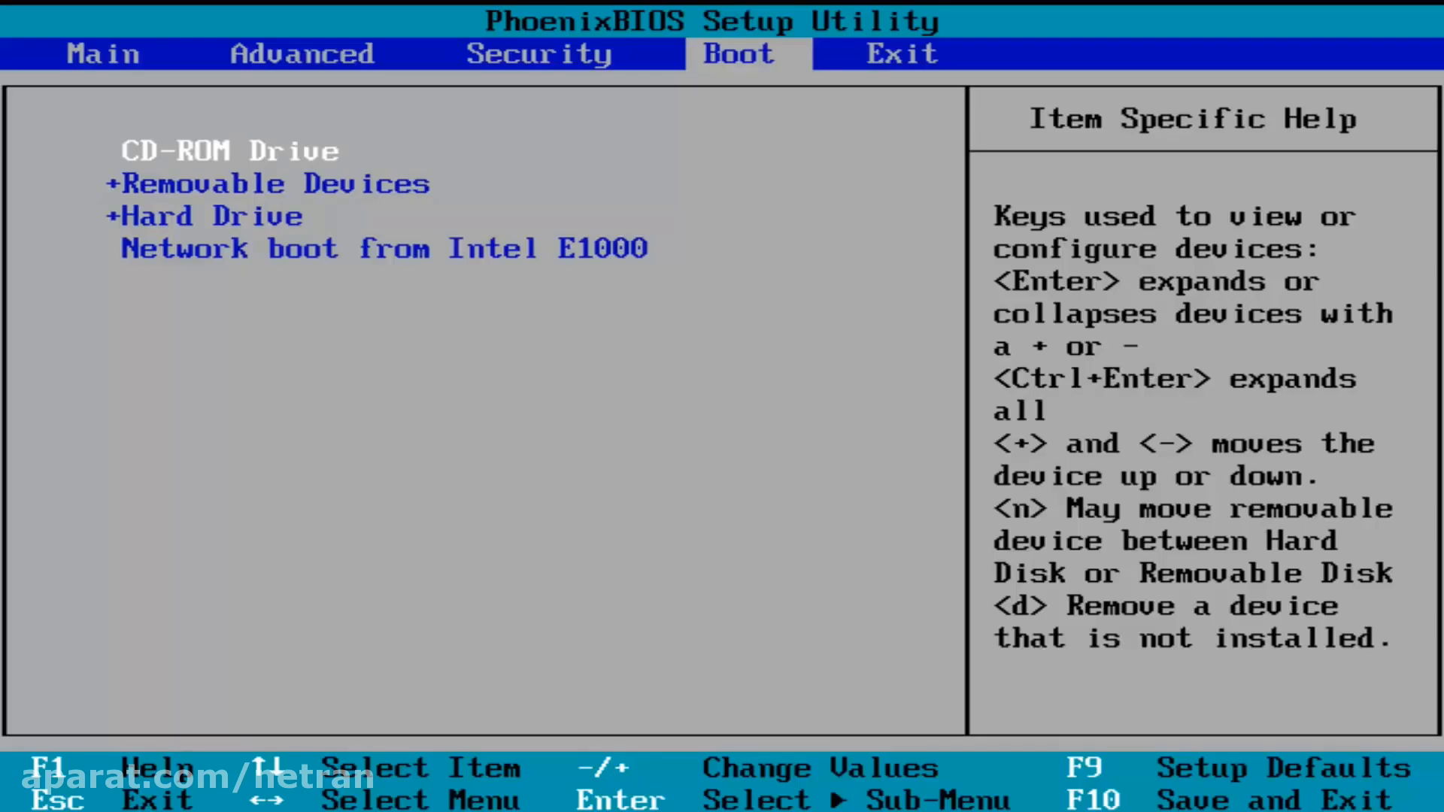
key("F10")
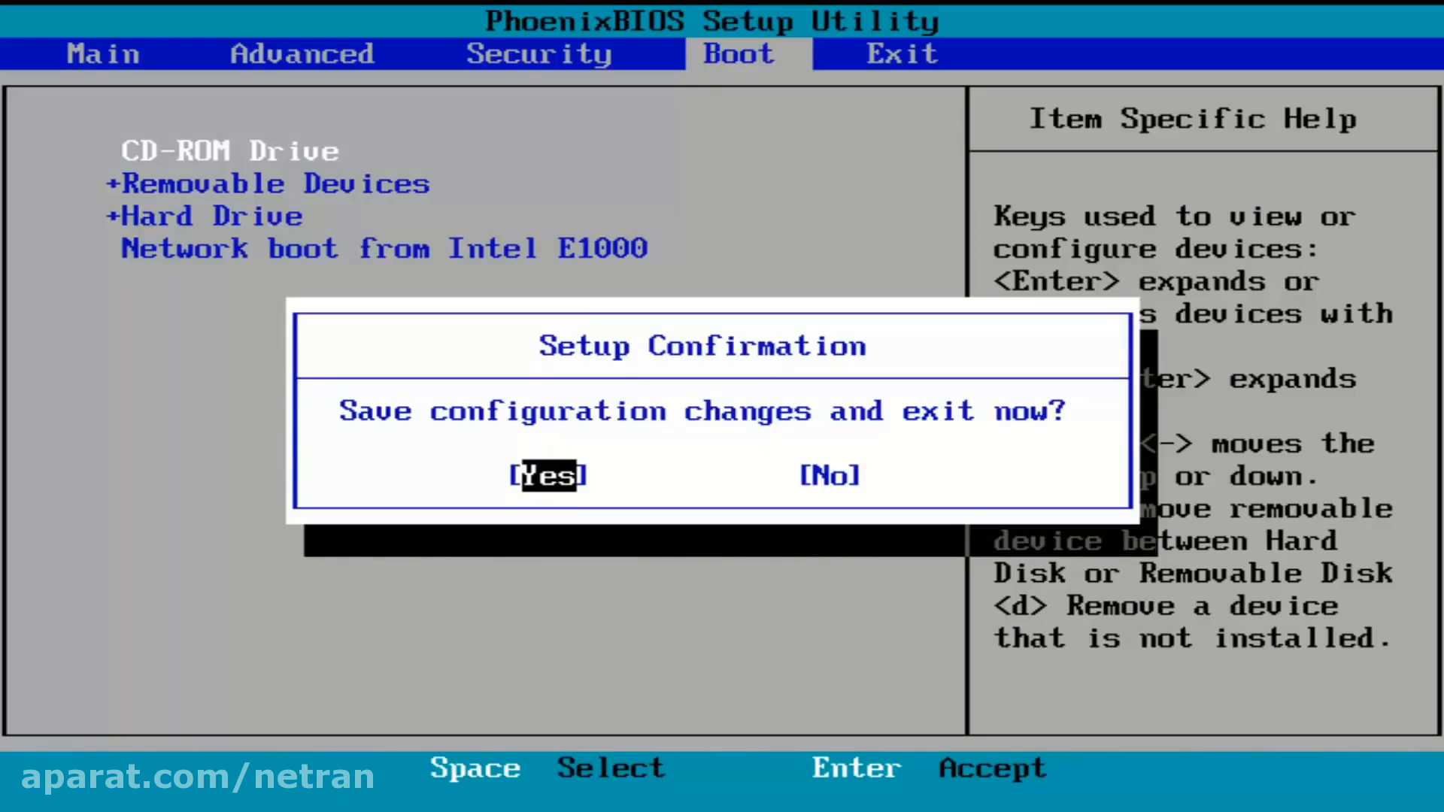
key("Return")
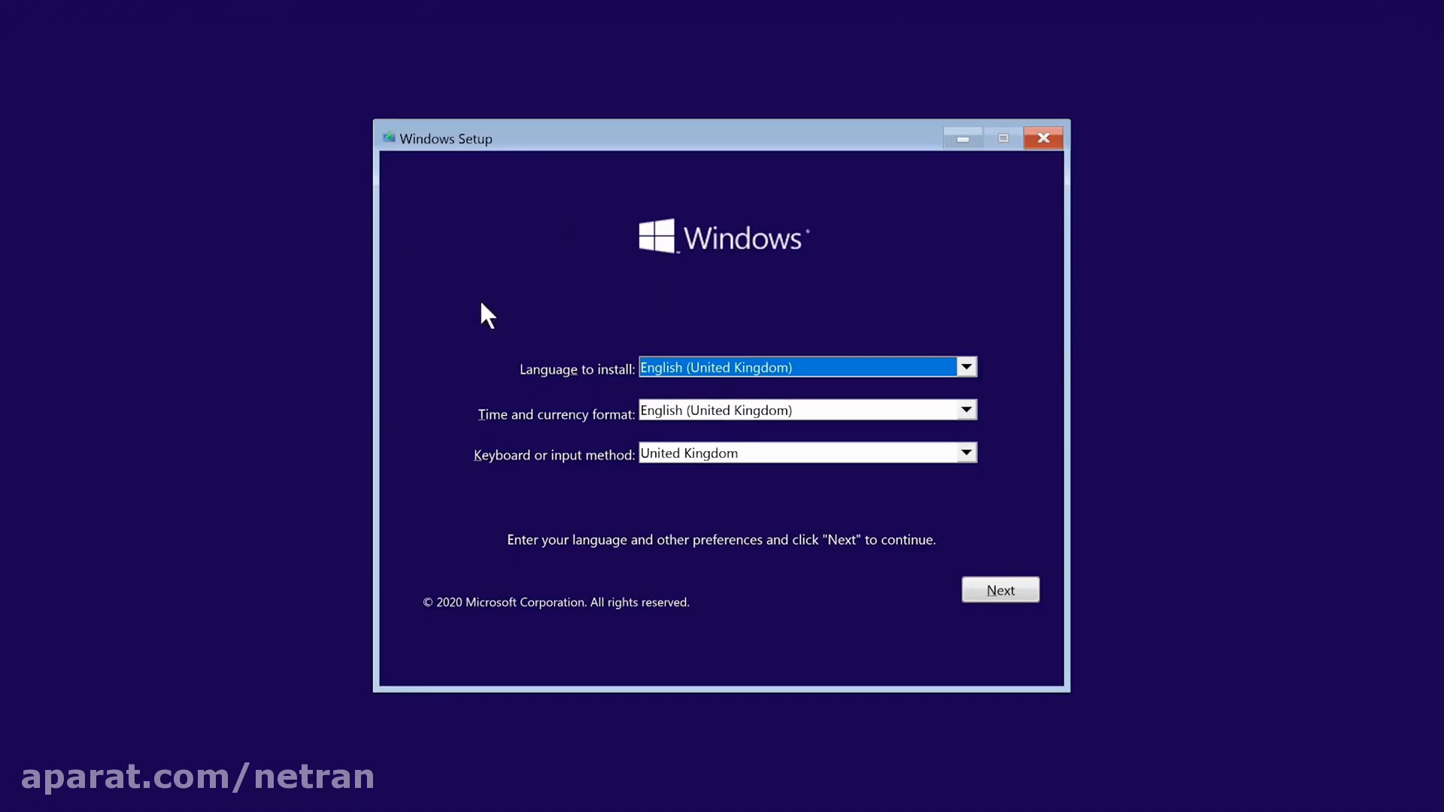
Start the Windows installation with the English (United Kingdom) language settings and continue without a product key.
left_click(1008, 591)
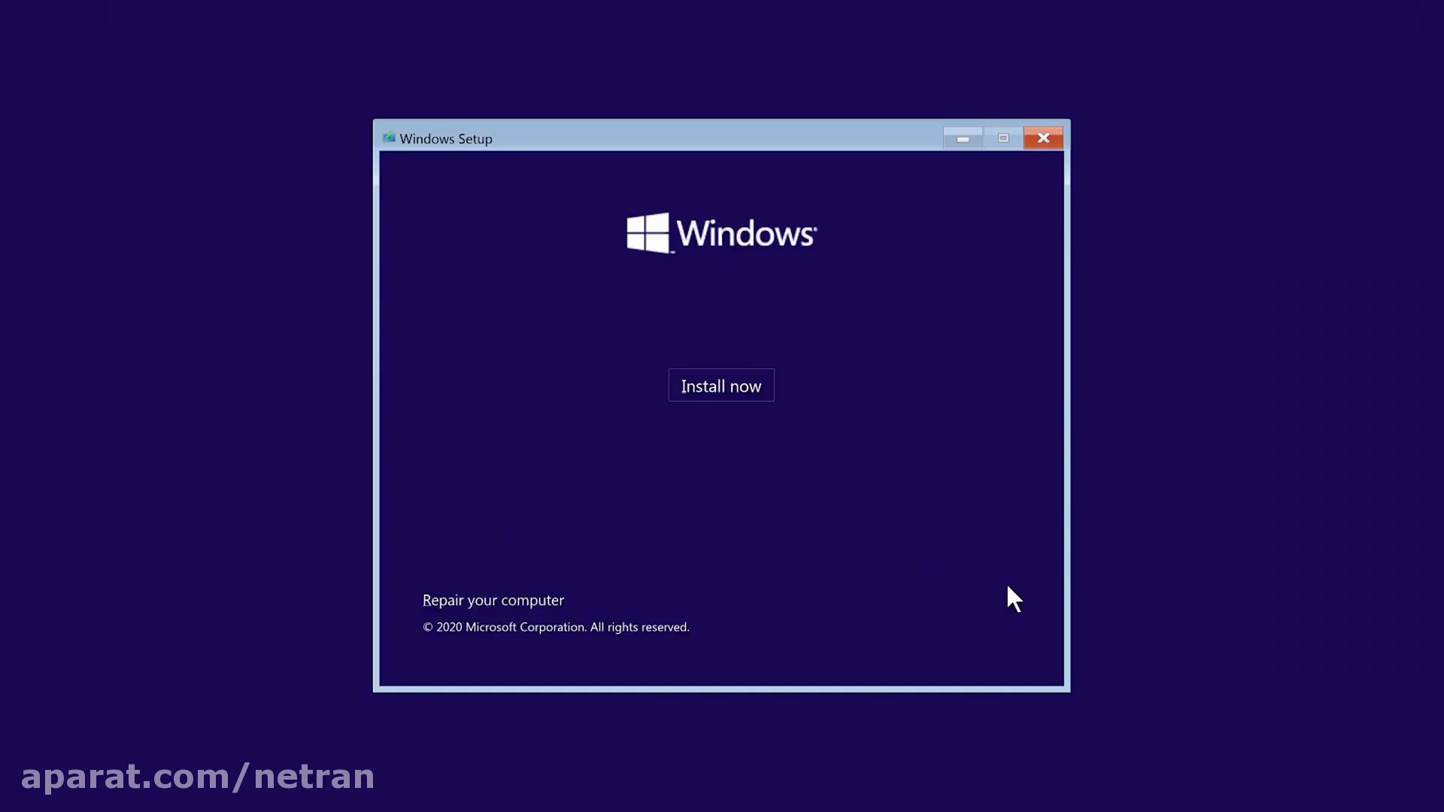
left_click(730, 381)
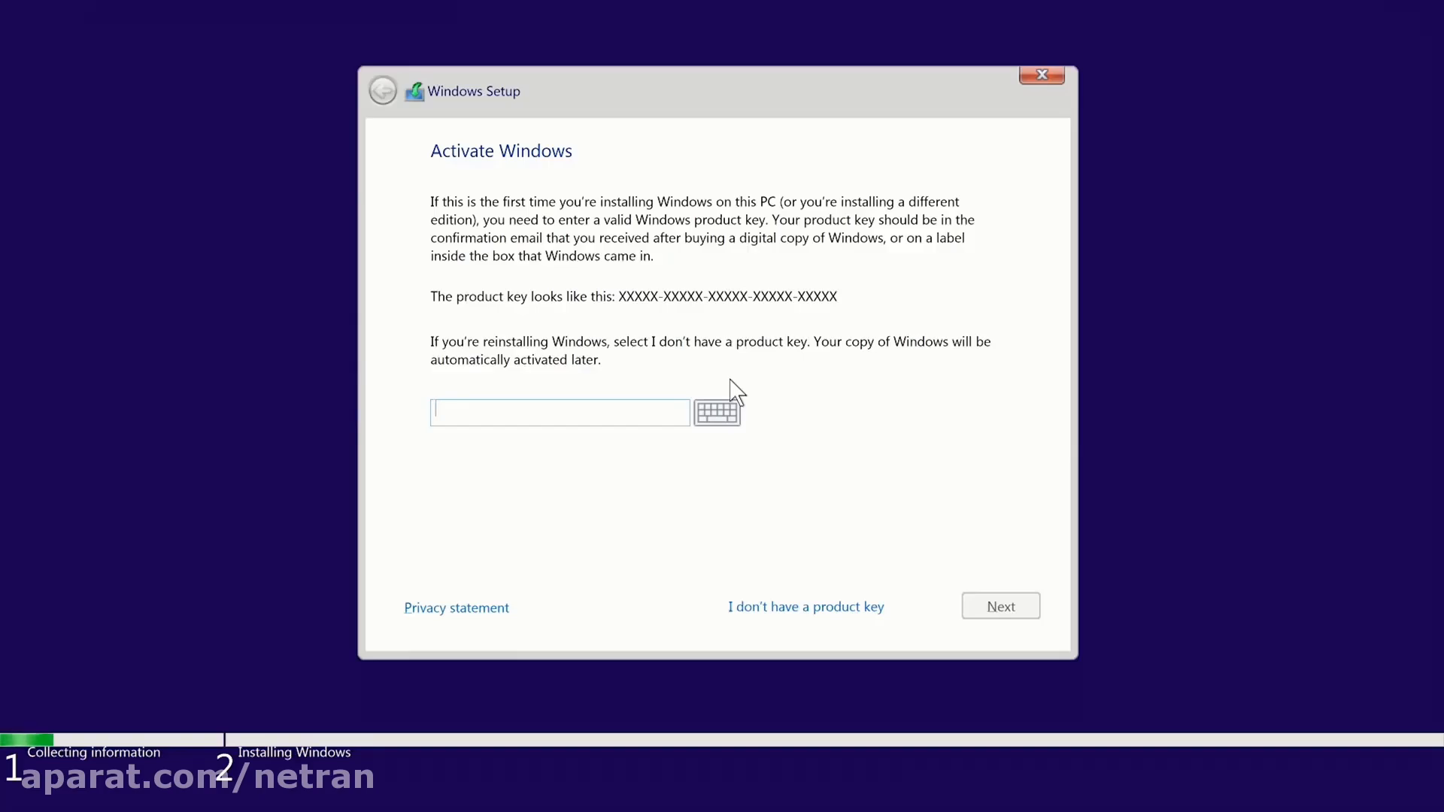
left_click(803, 614)
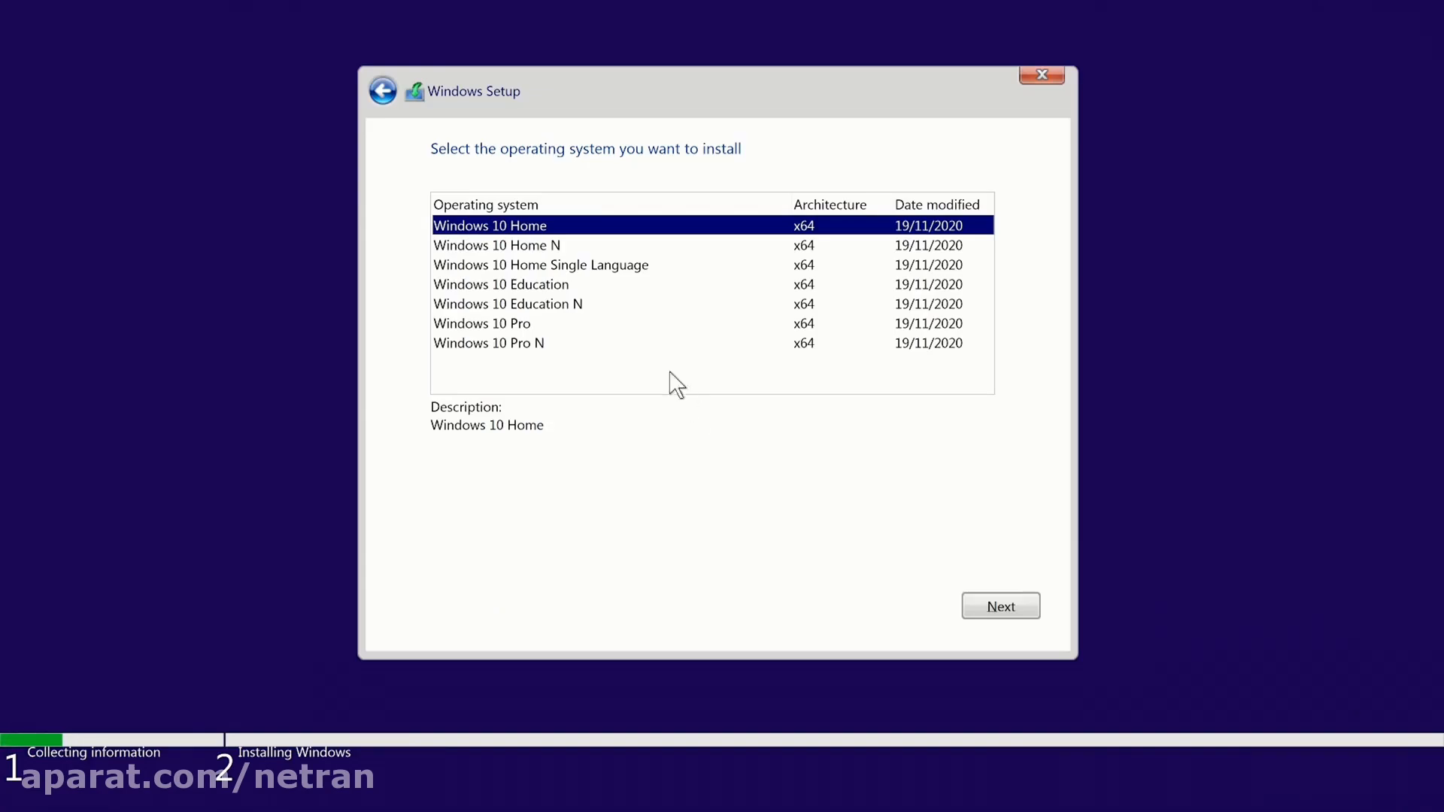
Choose Windows 10 Pro as the operating system to install and accept the licence terms.
left_click(537, 329)
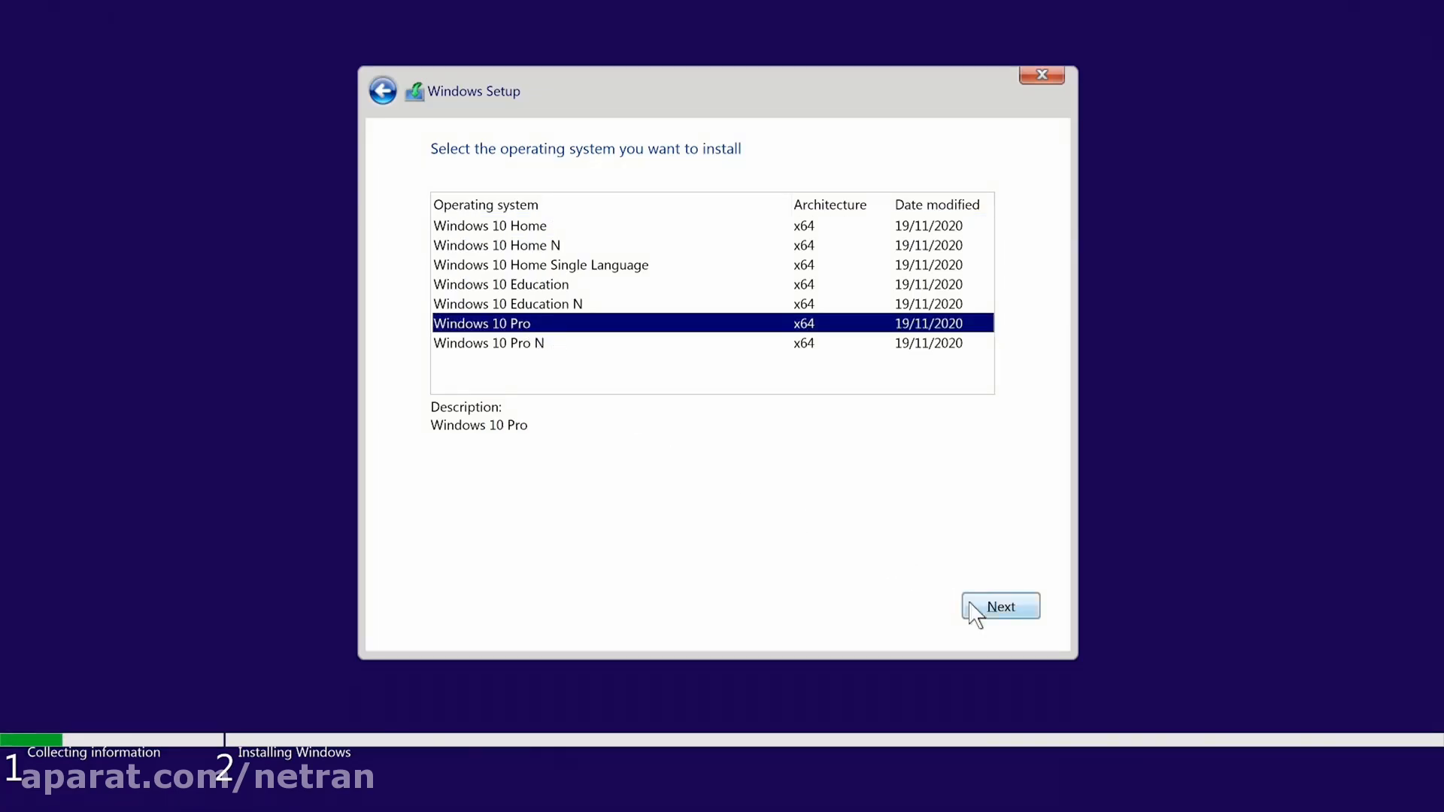
left_click(991, 611)
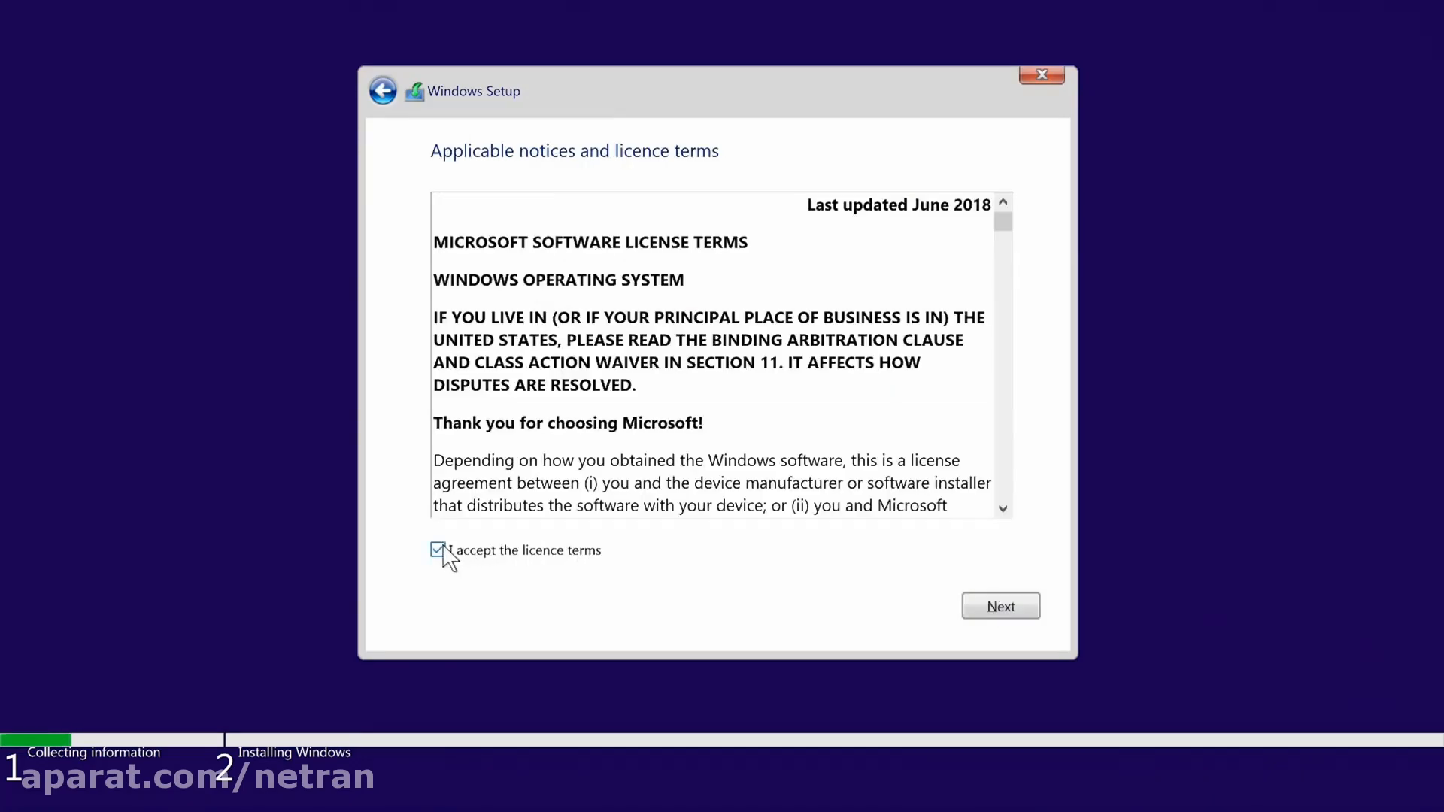
left_click(1000, 606)
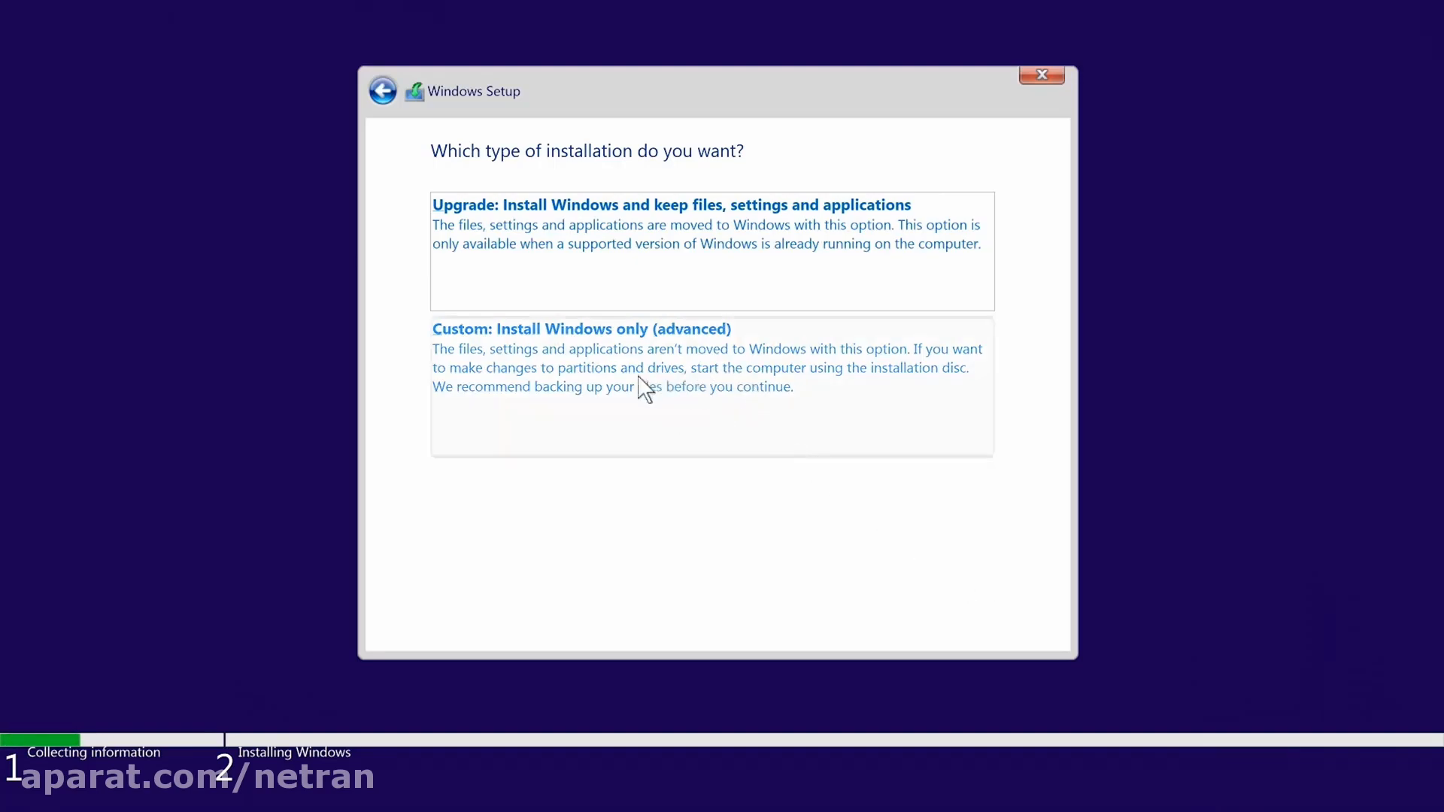
Choose the custom installation type and install Windows on the Drive 0 unallocated space.
left_click(683, 389)
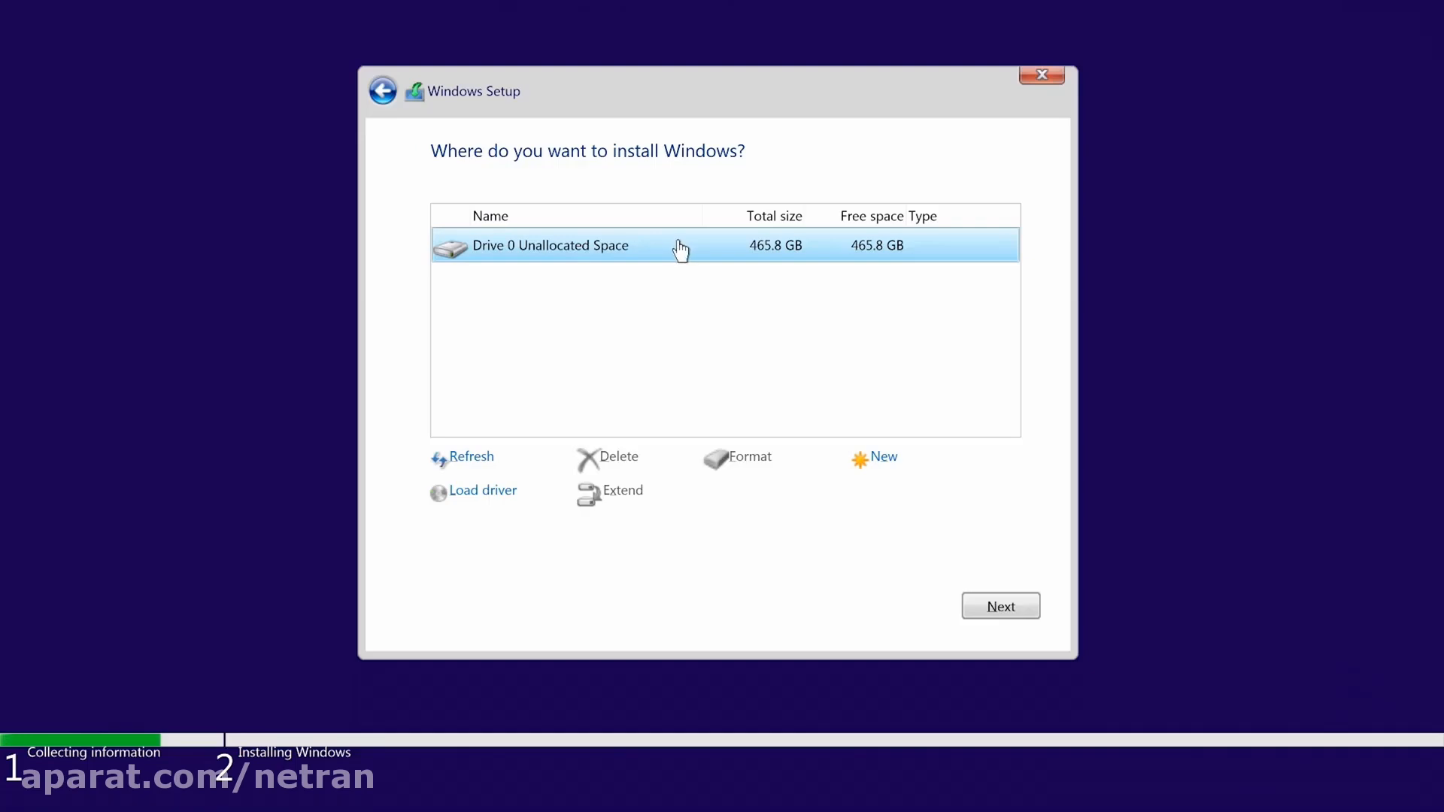
left_click(999, 604)
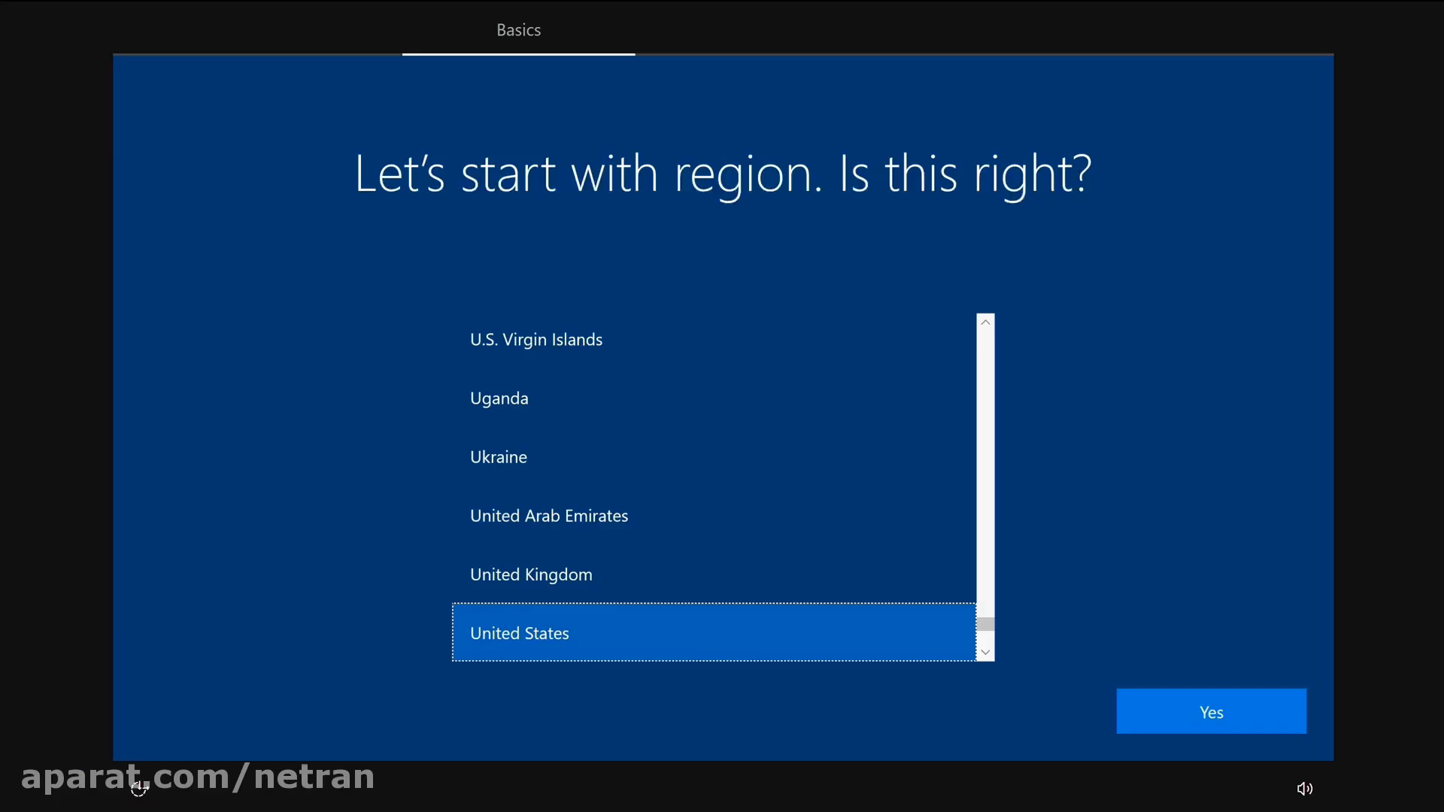
Confirm United States as the region and continue with the already connected wireless network.
left_click(1248, 707)
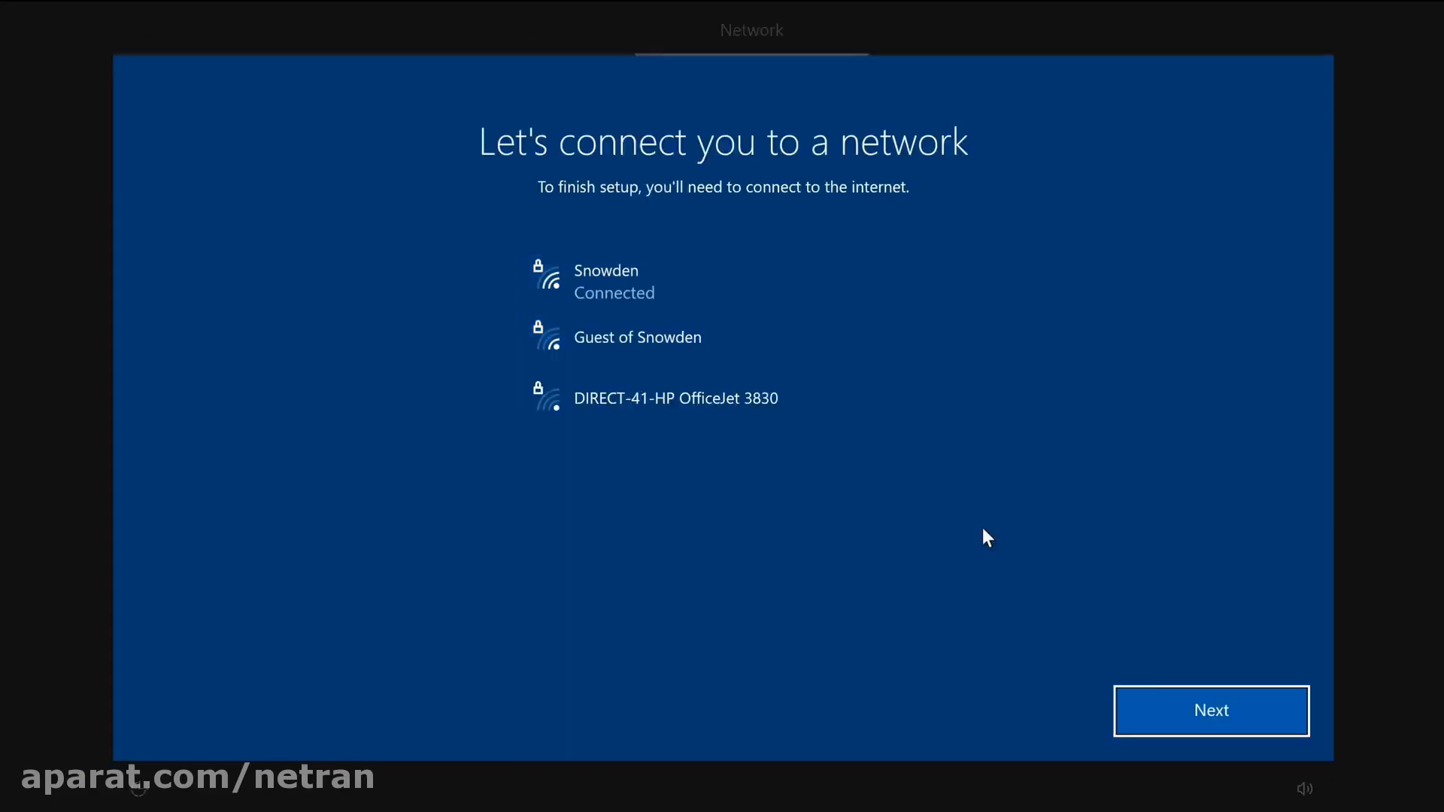
left_click(1174, 711)
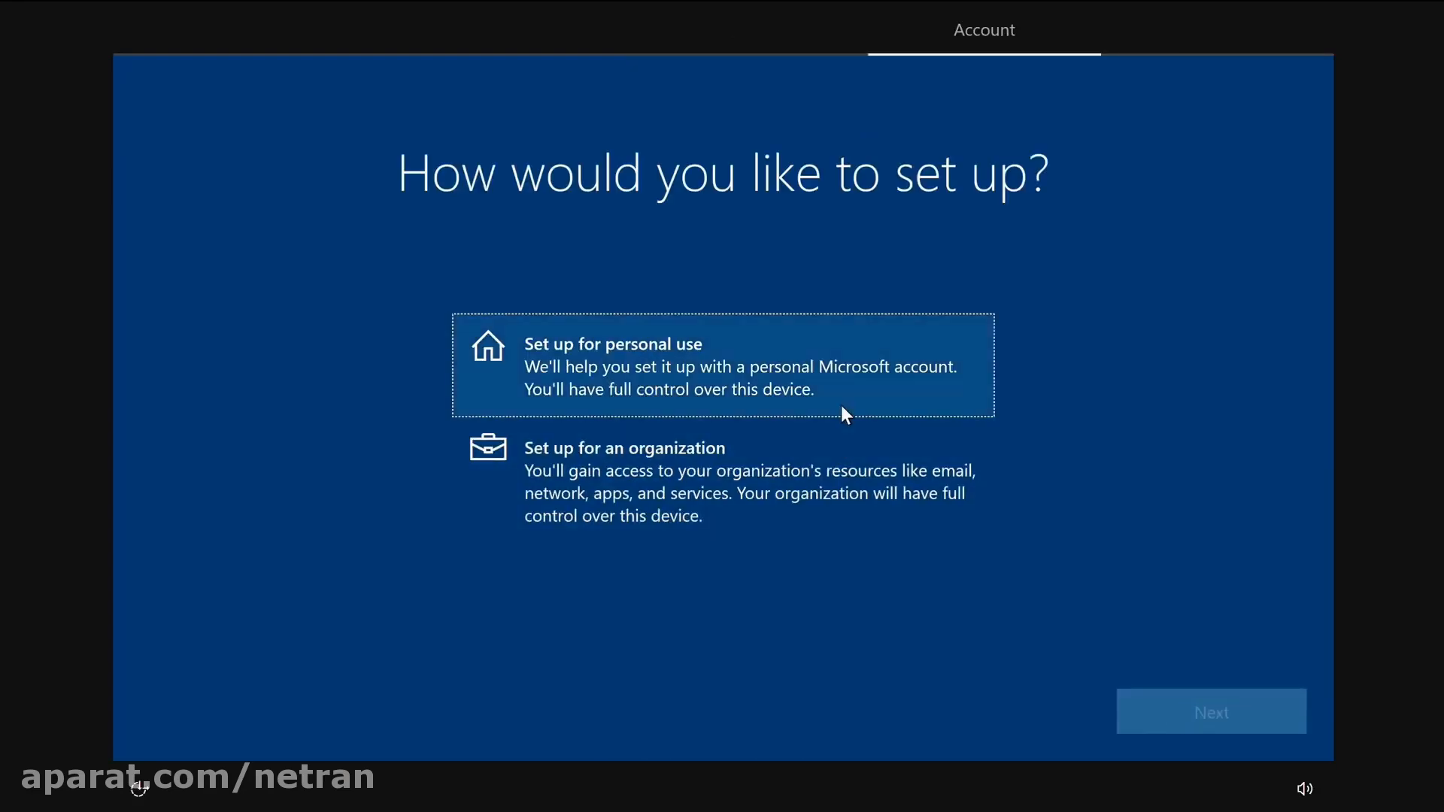
Set up the PC for personal use with an offline account named Test Rig, leaving the password blank.
left_click(757, 413)
left_click(1199, 720)
left_click(176, 707)
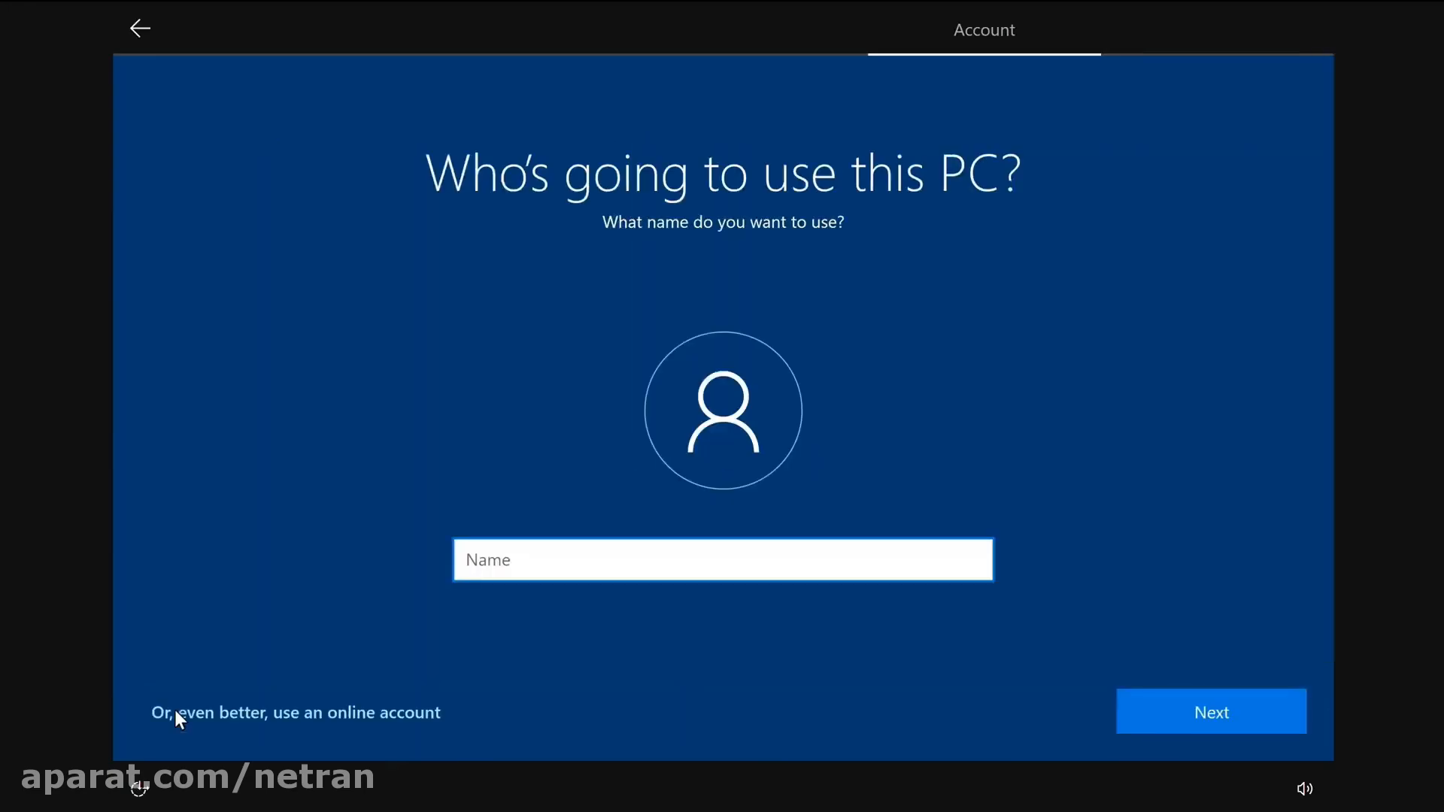
type("Test Rig")
key("Return")
key("Return")
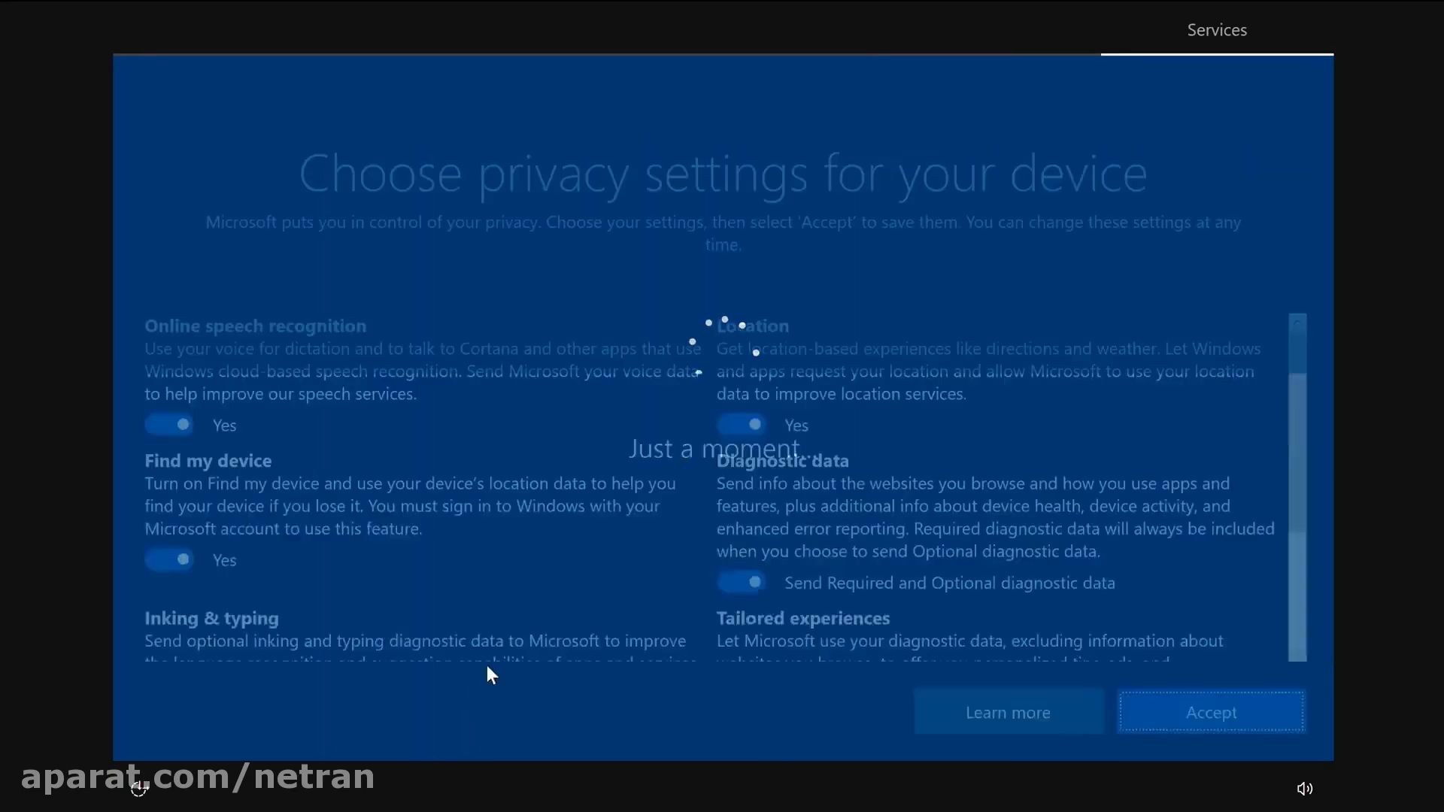
Turn off speech recognition, find my device, location, inking, tailored experiences and advertising ID, limit diagnostic data to required, and accept the privacy settings.
left_click(169, 536)
left_click(169, 448)
left_click(740, 402)
left_click(743, 605)
scroll(745, 526, "down", 3)
left_click(739, 503)
left_click(167, 525)
left_click(167, 639)
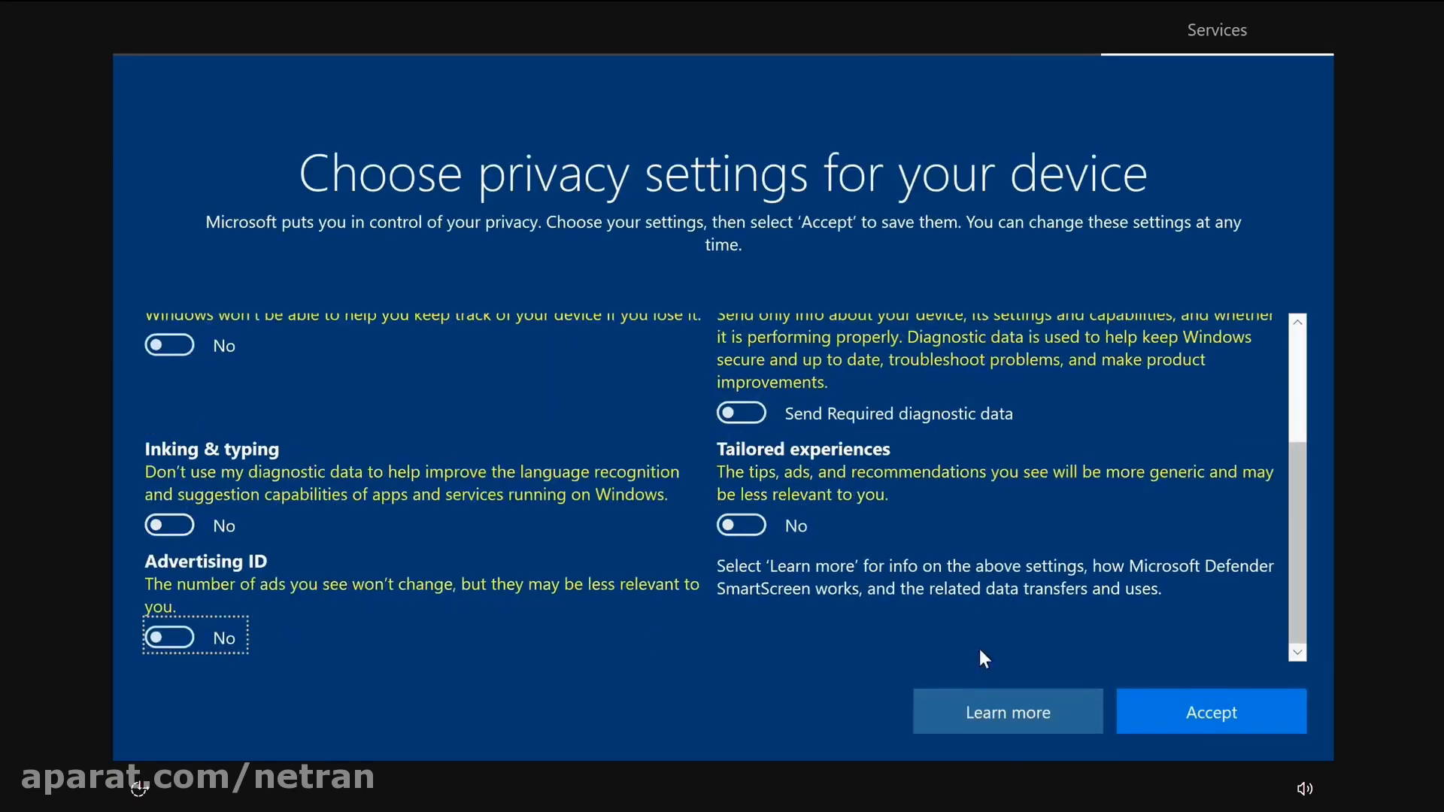
left_click(1166, 713)
left_click(1097, 723)
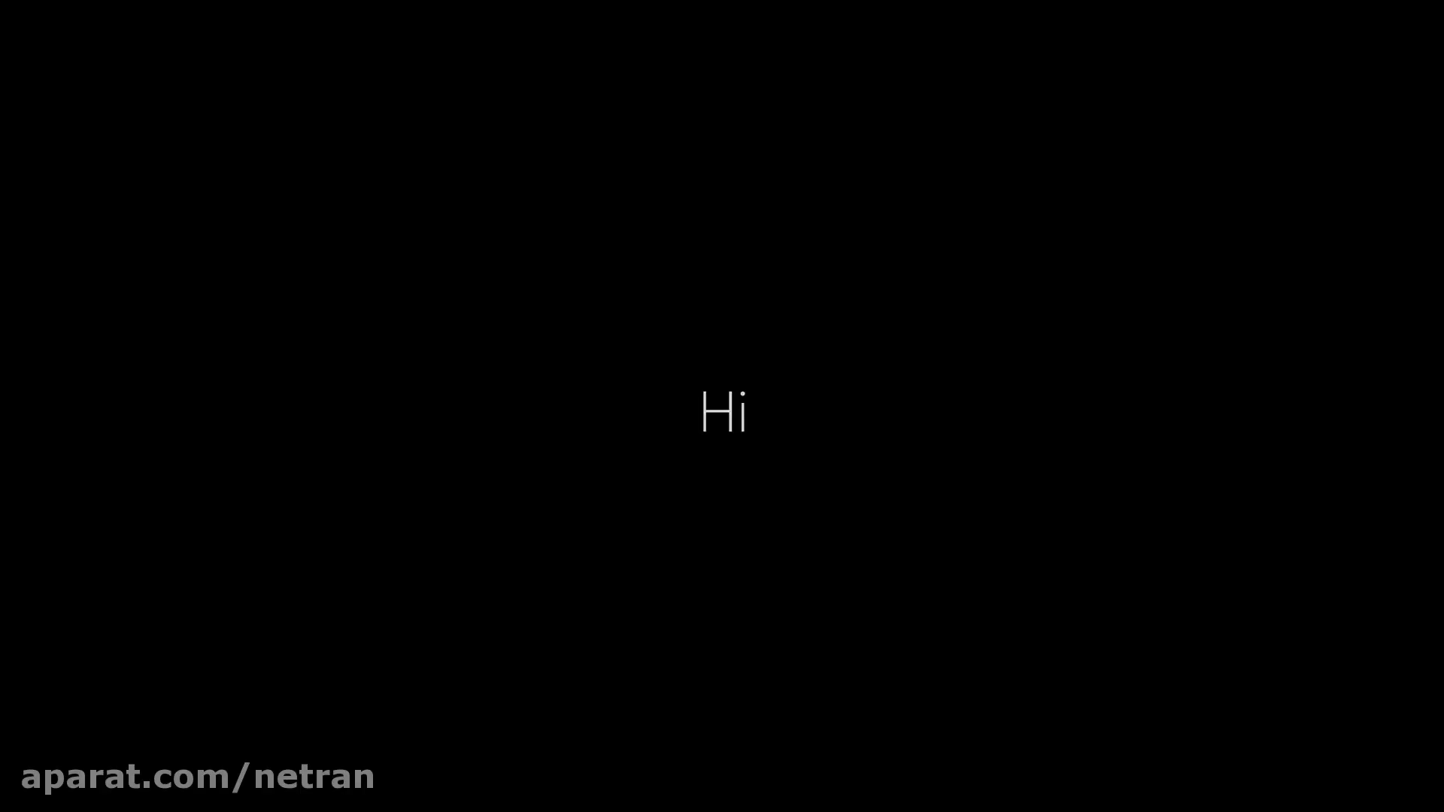